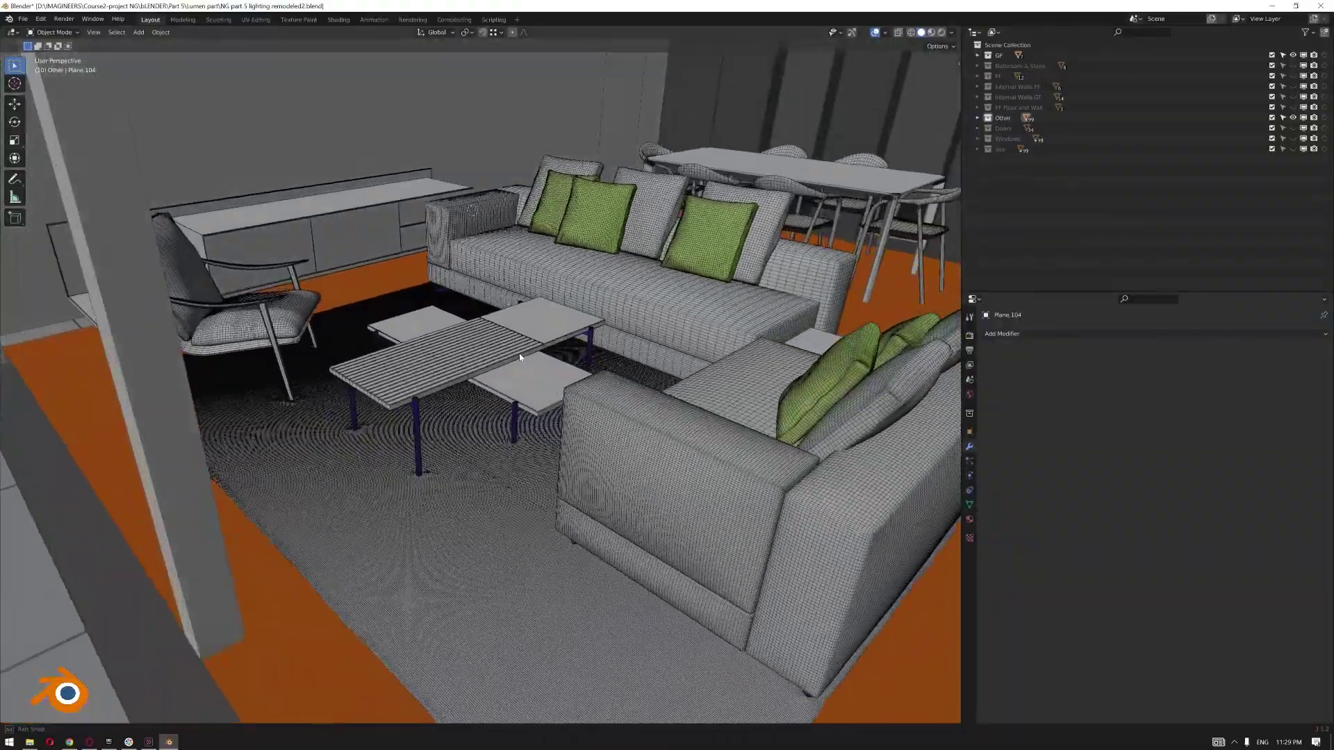
Step: Orbit the view so it faces the sofa and wooden table head-on
mouse_move(520, 357)
middle_down()
mouse_move(575, 365)
mouse_move(398, 362)
middle_up()
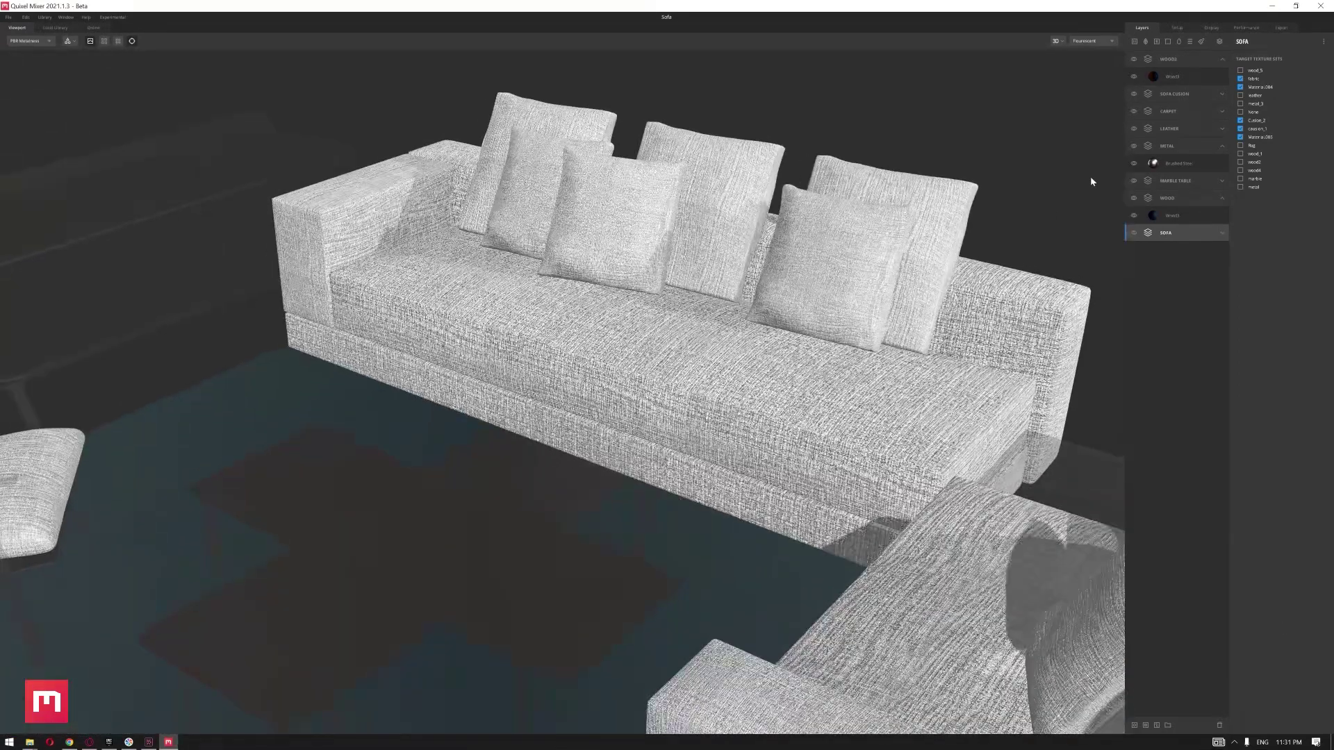
Step: Select the Wood3 layer and orbit around the sofa to inspect its material
click(1197, 77)
mouse_move(620, 378)
alt+mouse_down()
mouse_move(497, 392)
mouse_move(470, 352)
mouse_move(568, 354)
alt+mouse_up()
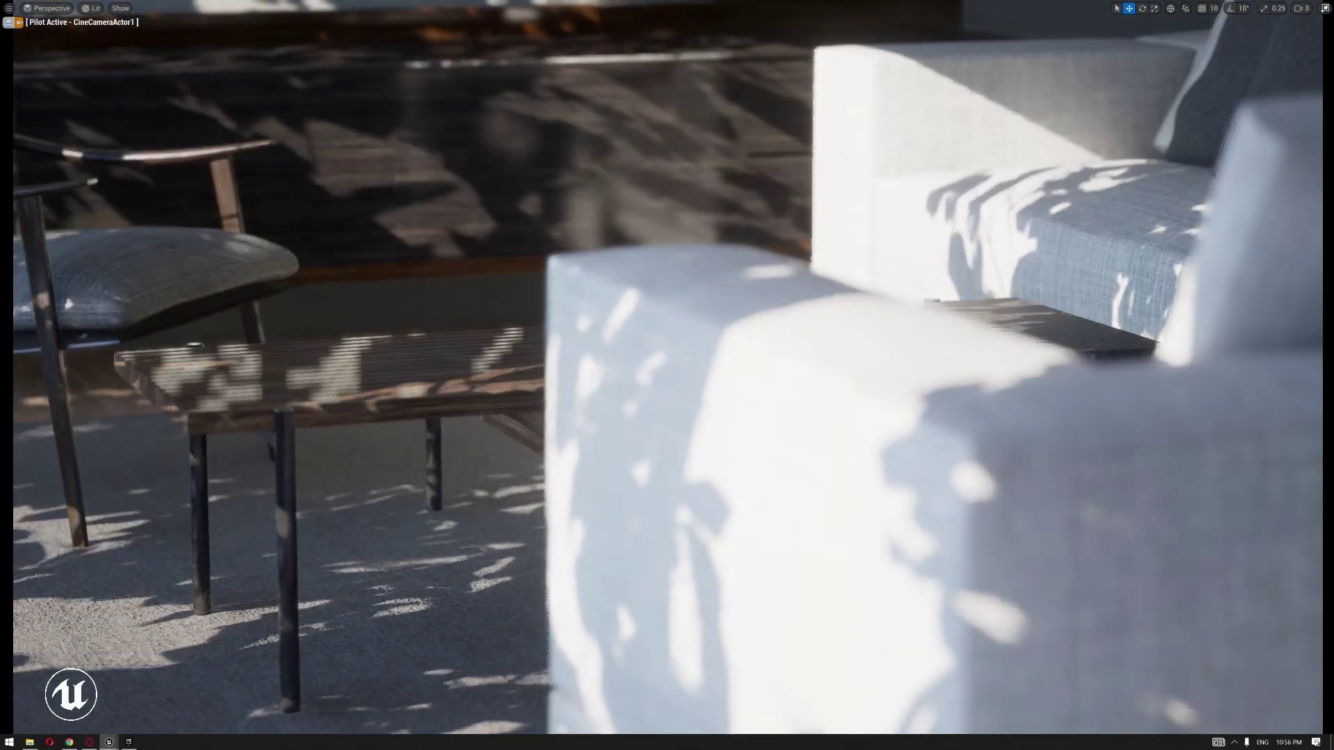
Step: Set the cine camera's focus on the near sofa armrest using the eyedropper
click(871, 439)
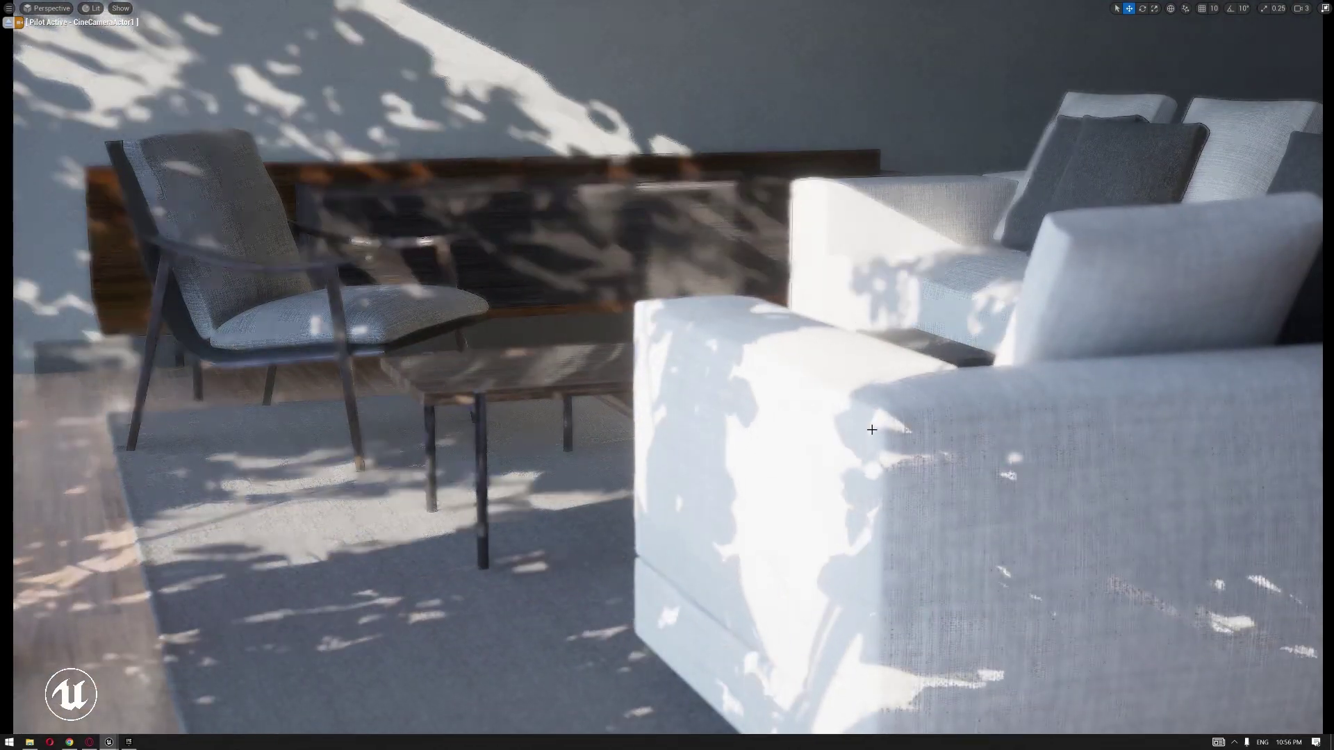
key(ctrl+l)
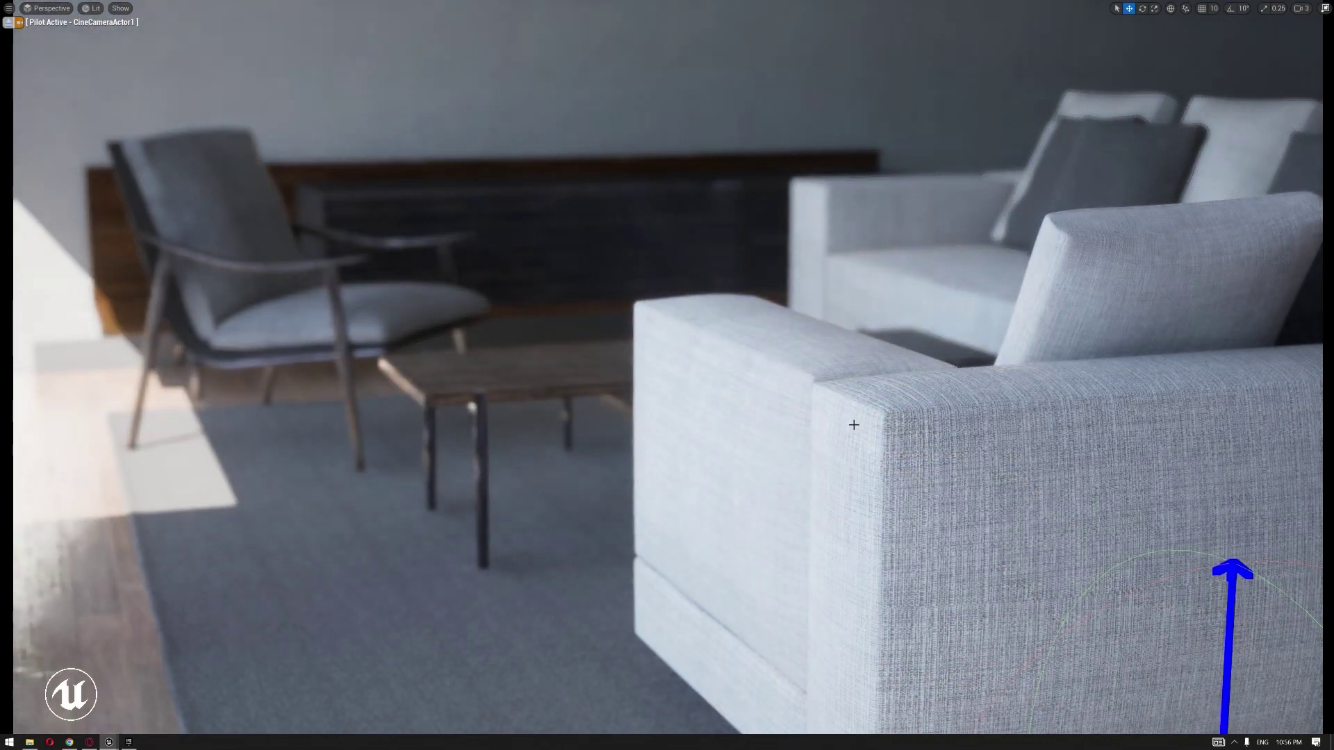
Step: Rotate the directional light so sunlight and the chair's shadows cross the rug
key(ctrl+l)
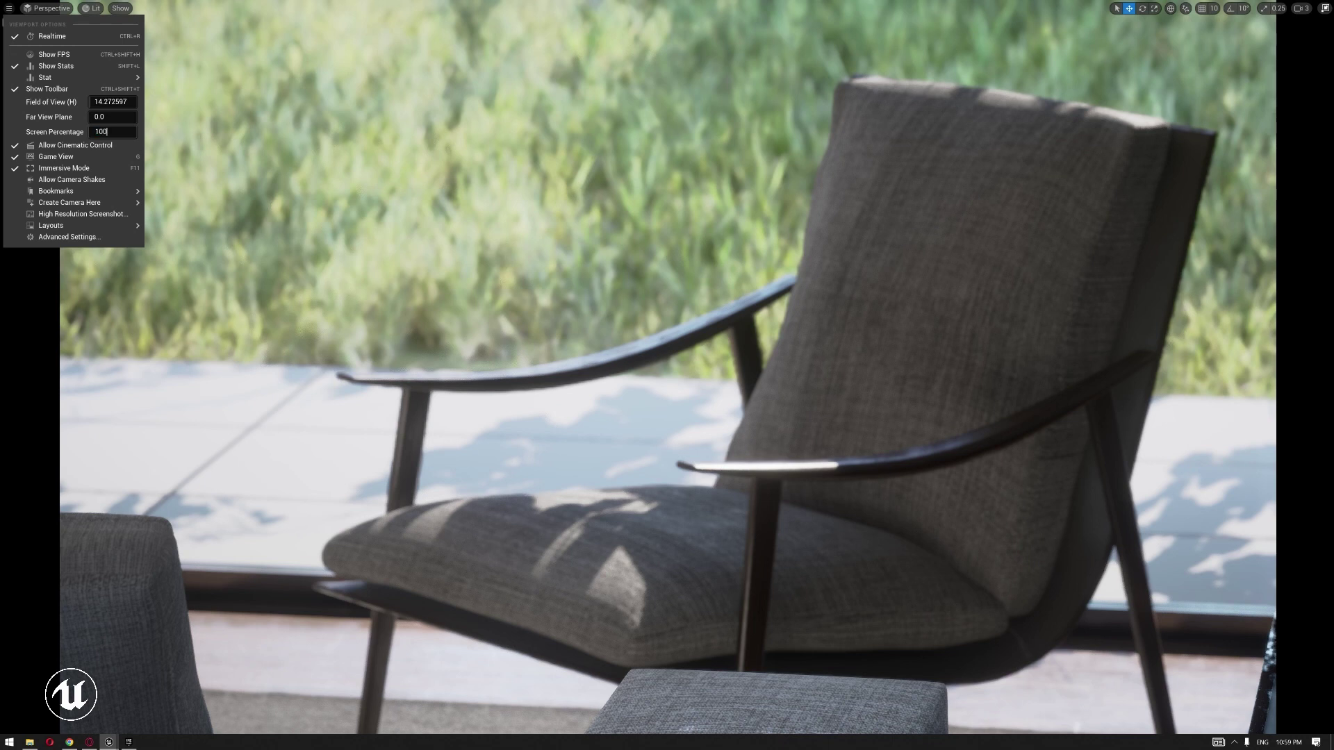
Step: Select the Screen Percentage value in the viewport options to replace it
double_click(102, 131)
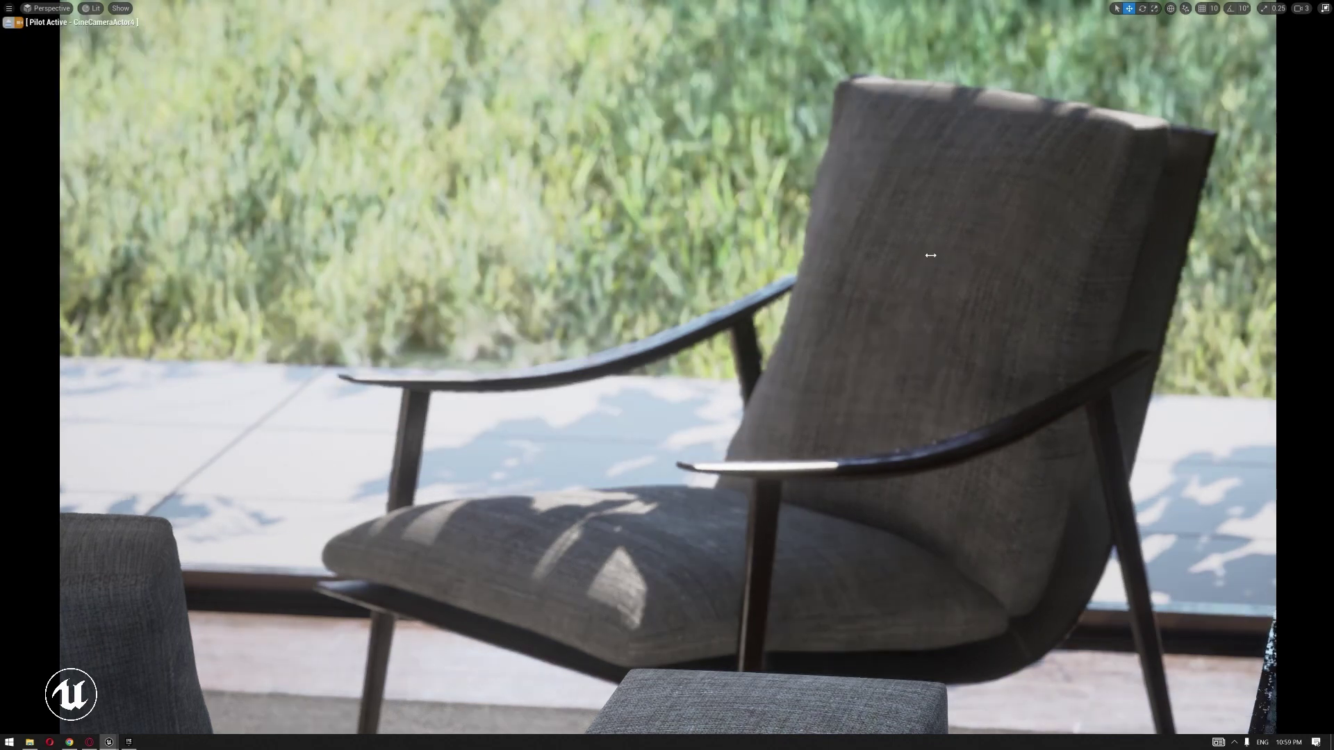